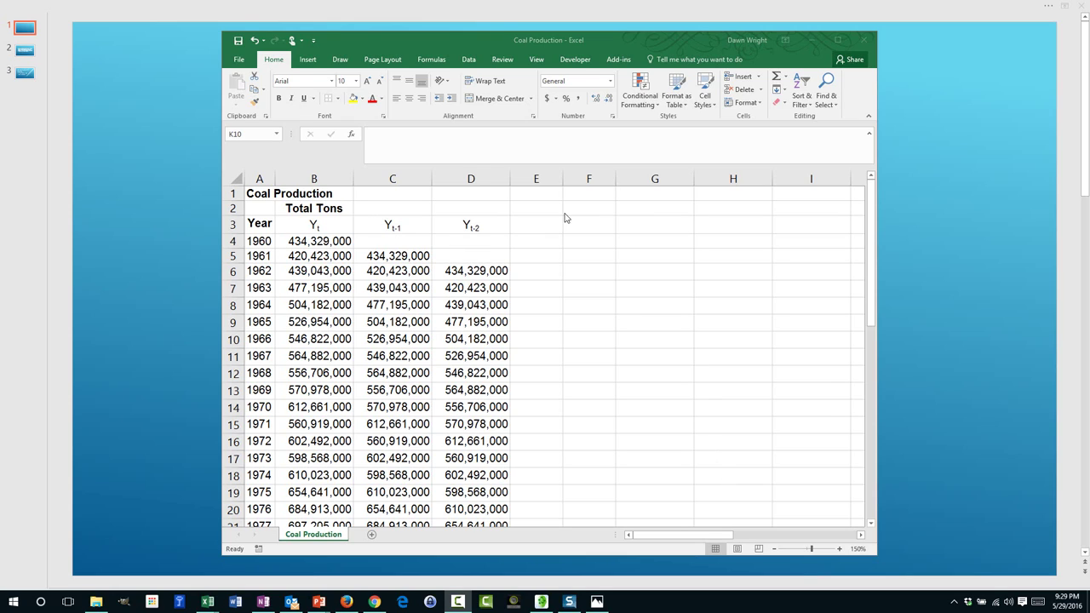
Step: Copy the 1960–2007 Yt production values in B4:B51, then clear the selection
left_click(871, 218)
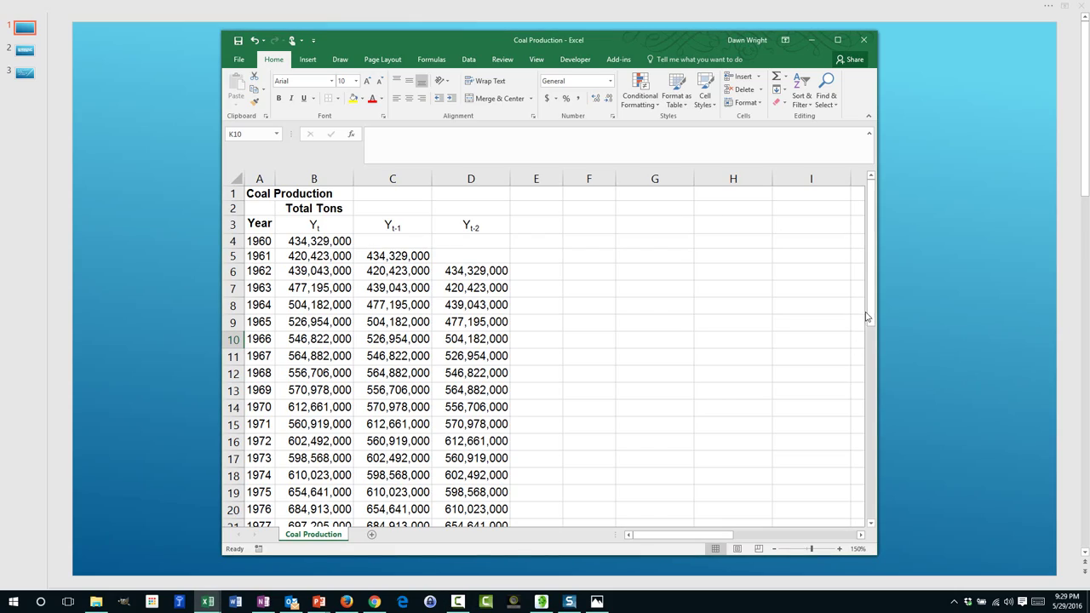
left_click_drag(866, 316, 815, 273)
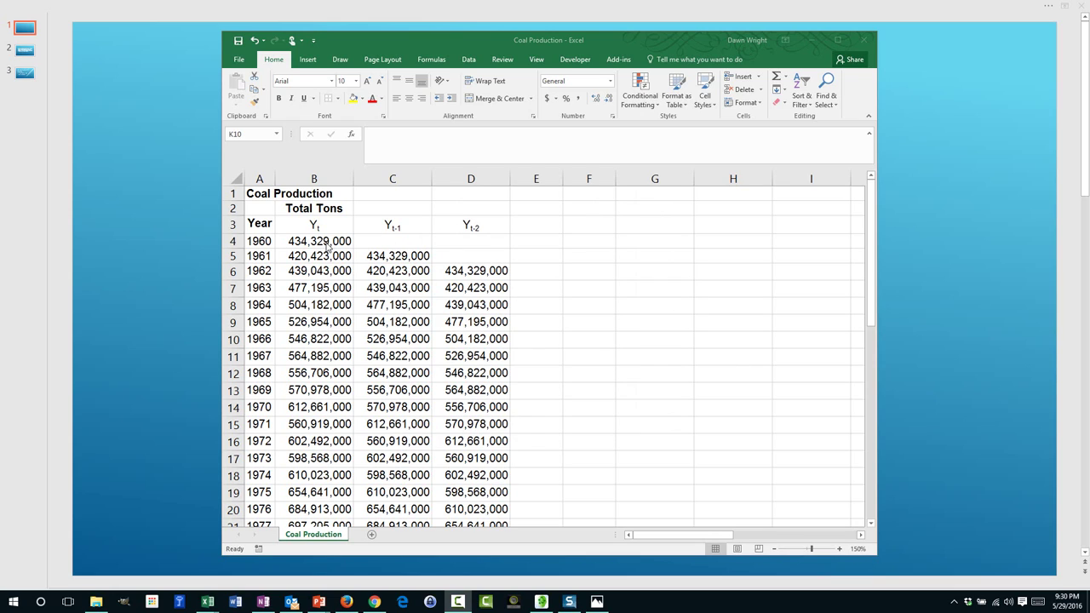
left_click_drag(327, 246, 326, 473)
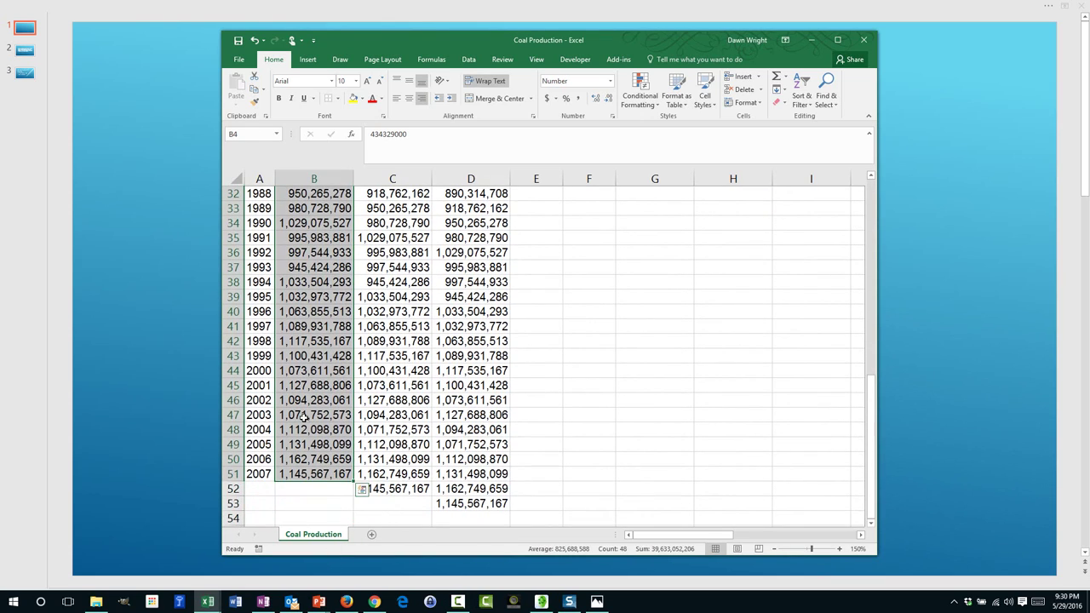
right_click(327, 387)
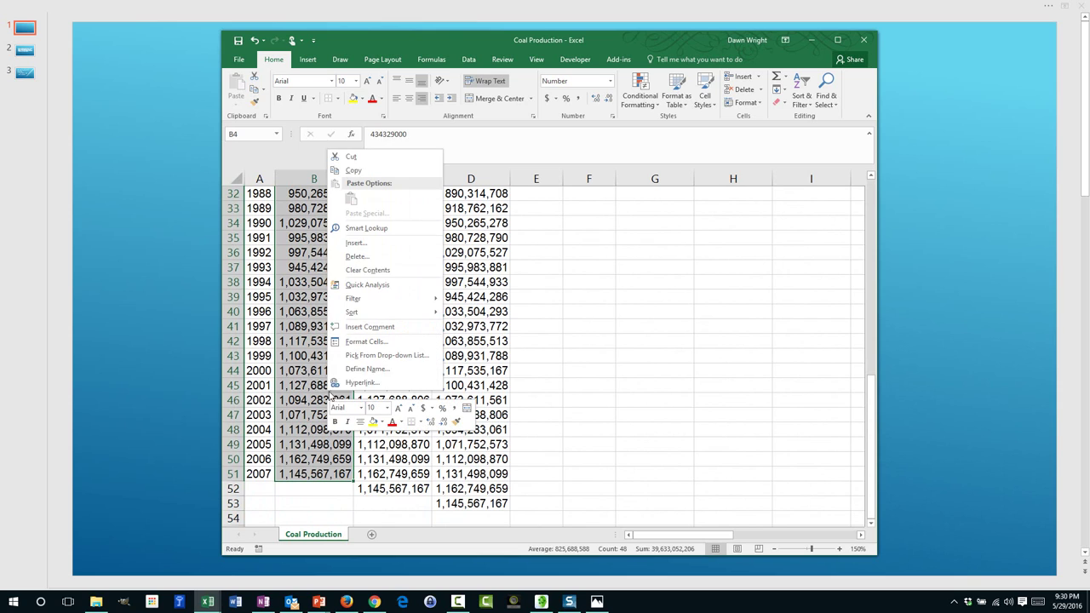
left_click(378, 170)
scroll(392, 180, "up", 6)
scroll(393, 181, "up", 5)
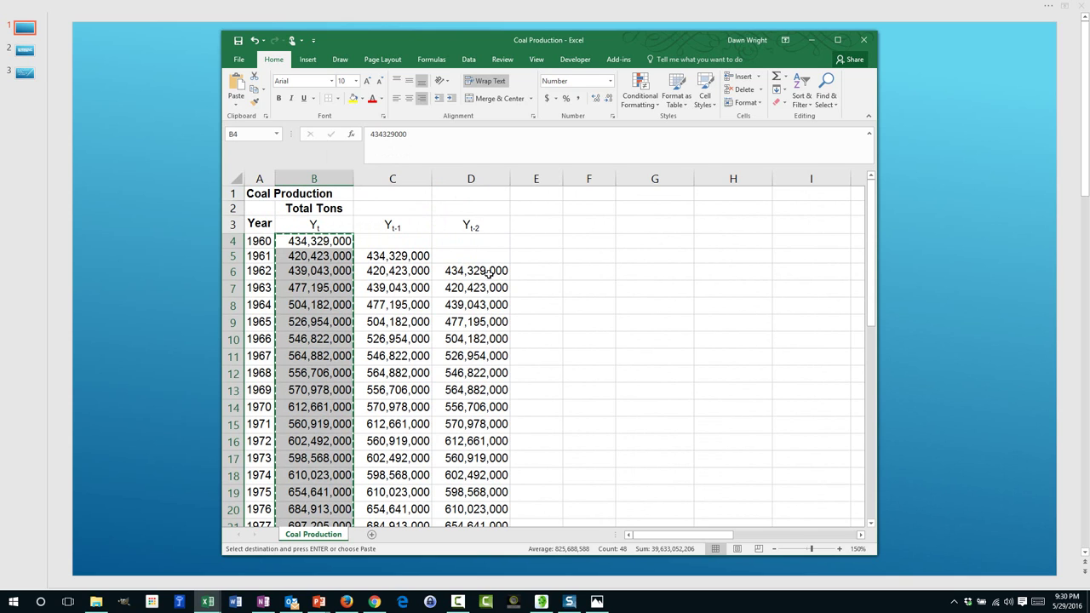
scroll(666, 336, "down", 10)
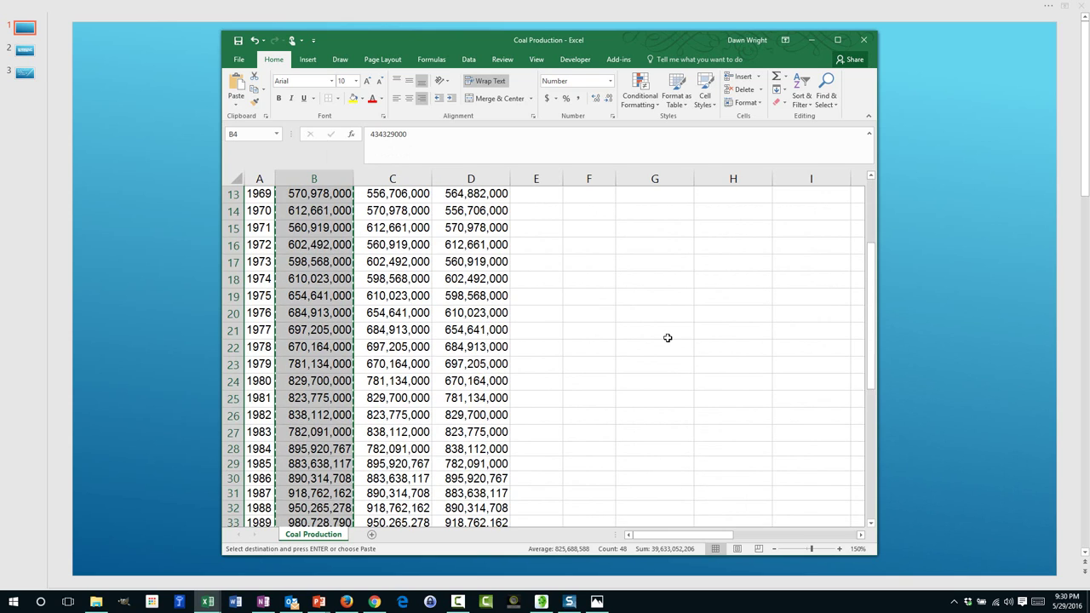
scroll(659, 350, "down", 2)
scroll(659, 348, "up", 12)
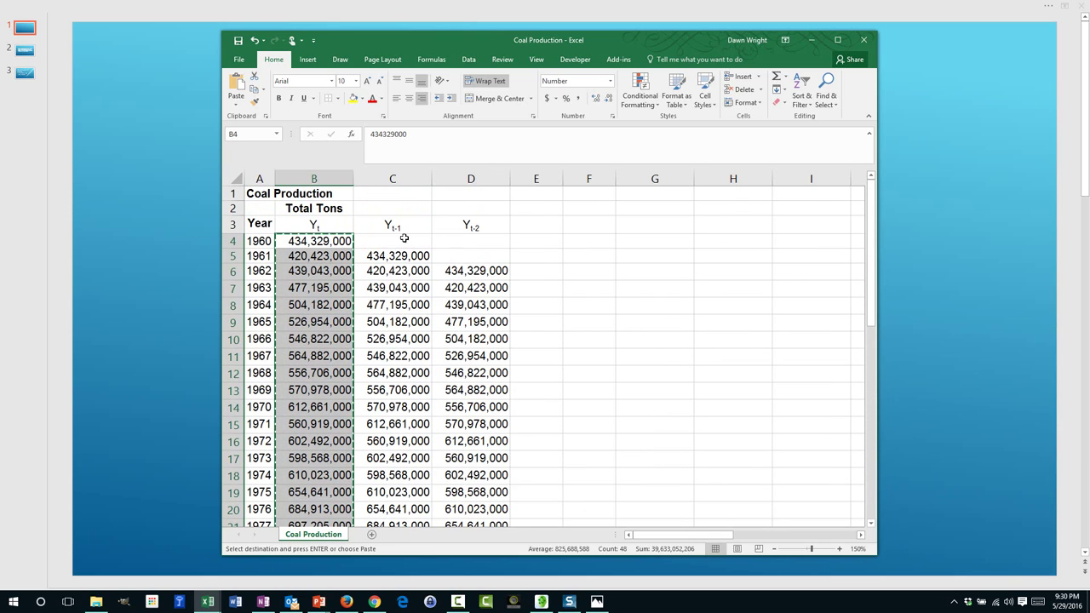
left_click(700, 368)
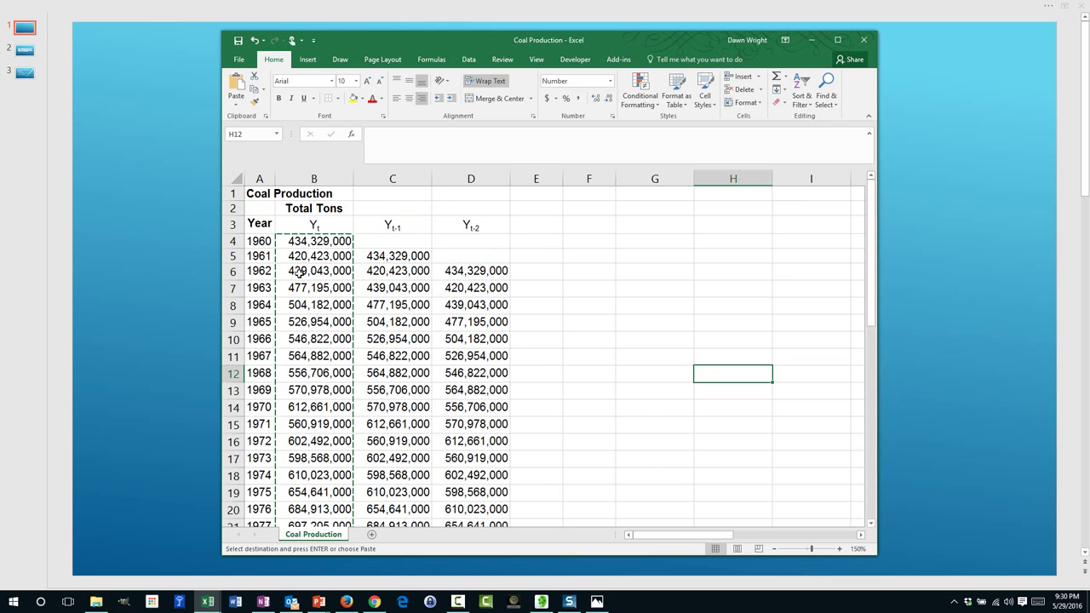
Step: Copy the Yt, Yt-1 and Yt-2 values from 1962 (B6:D51) into G6
left_click_drag(298, 271, 457, 474)
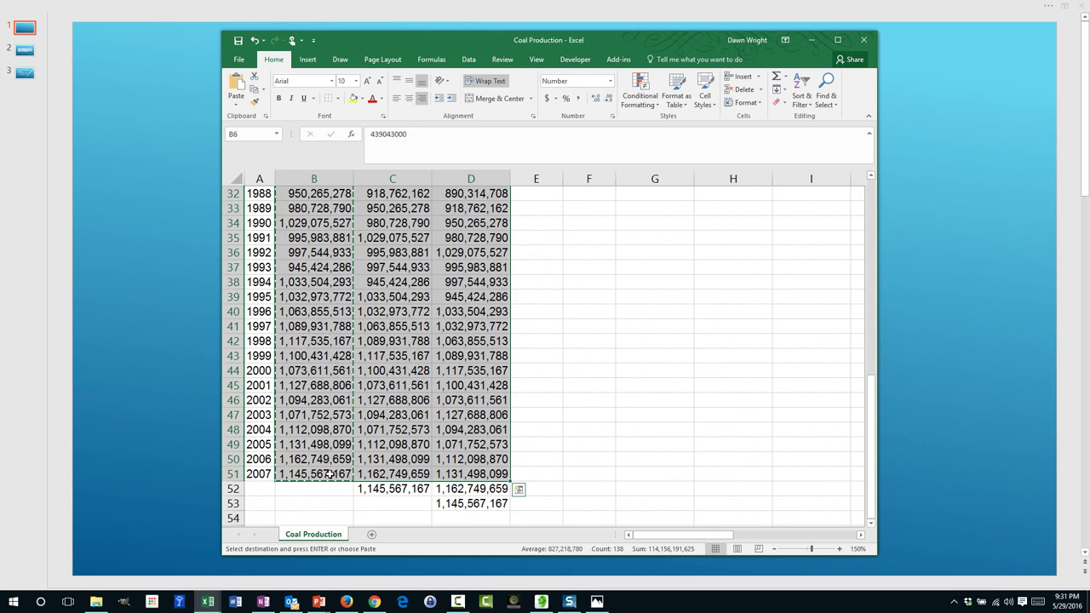
scroll(417, 348, "up", 10)
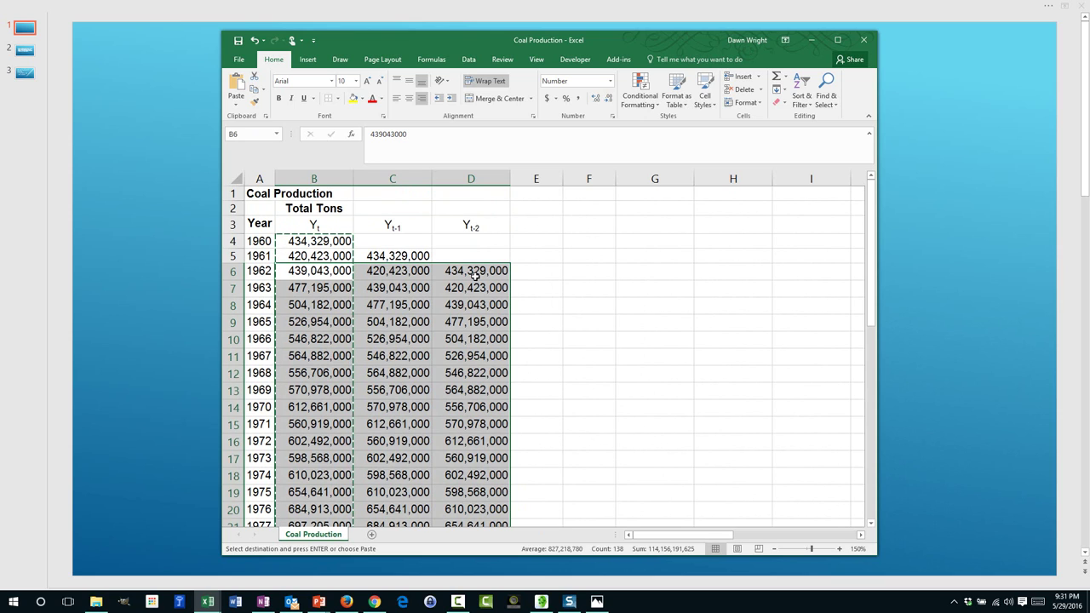
key("ctrl+c")
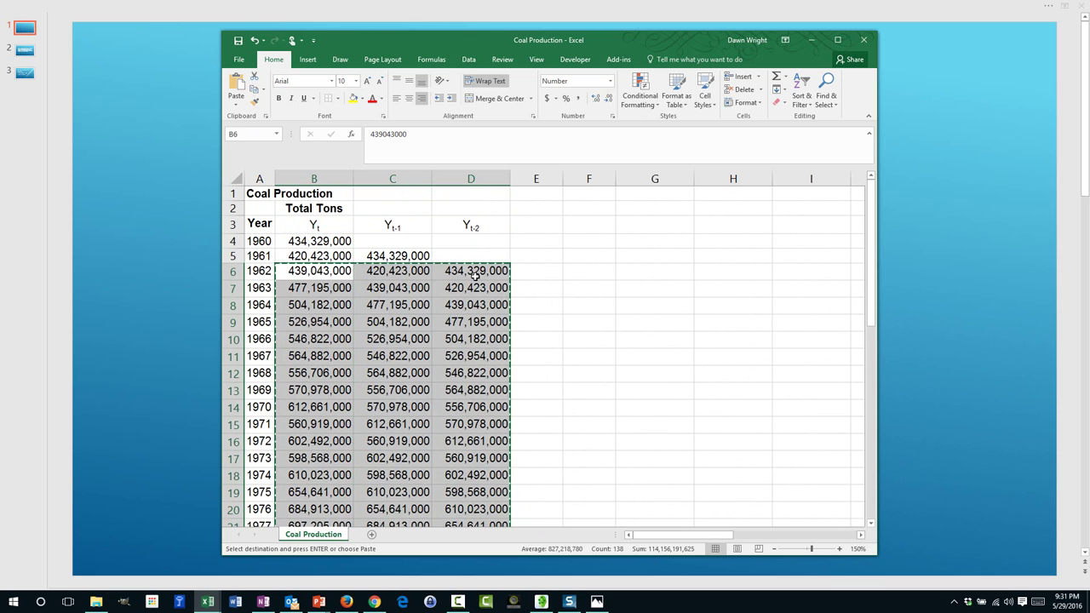
left_click(647, 272)
key("ctrl+v")
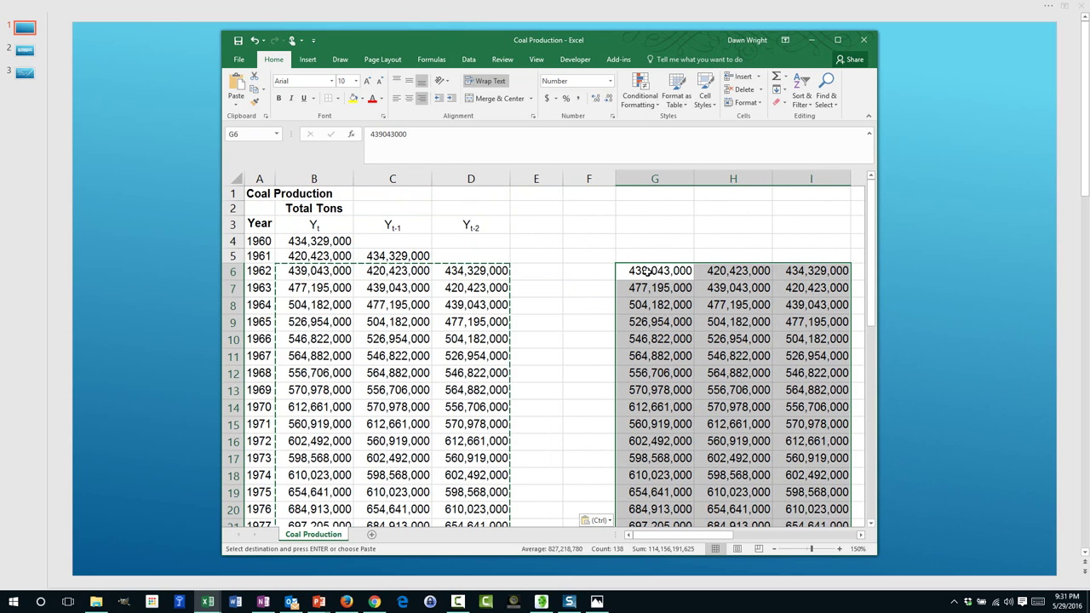
Step: Copy the Yt, Yt-1, Yt-2 headers from B3:D3 into G5:I5
left_click_drag(292, 225, 460, 225)
key("ctrl+c")
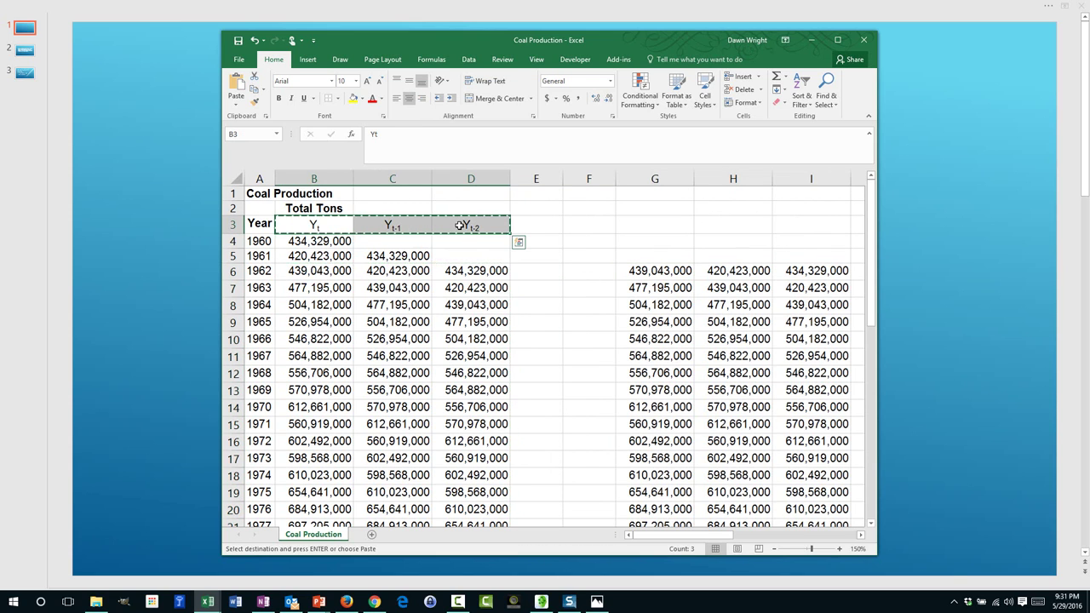
left_click(638, 246)
left_click(638, 250)
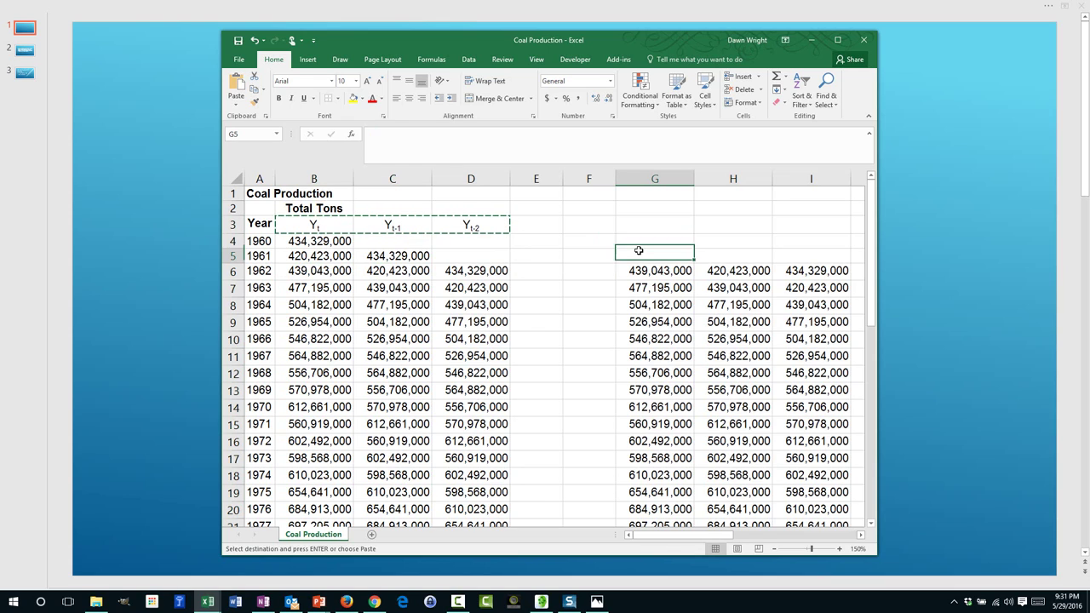
key("ctrl+v")
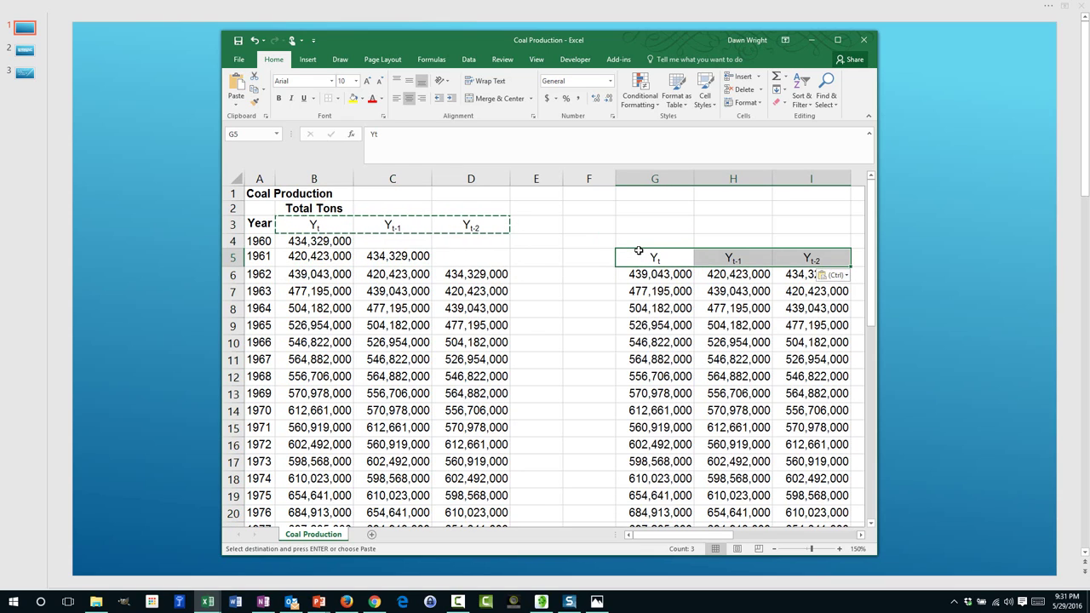
left_click_drag(715, 537, 739, 539)
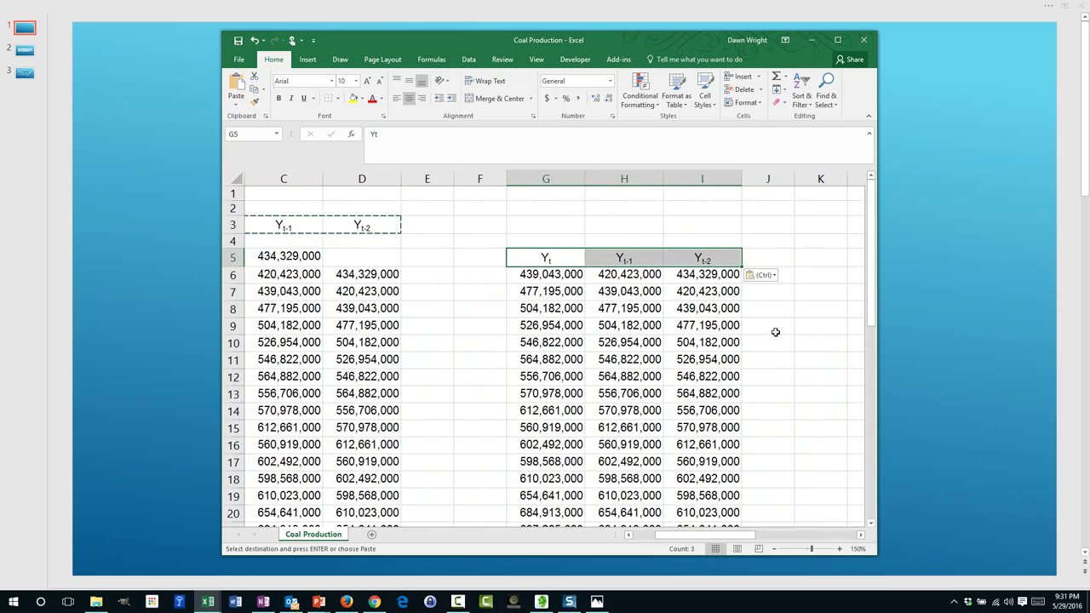
scroll(774, 333, "down", 12)
scroll(819, 407, "up", 12)
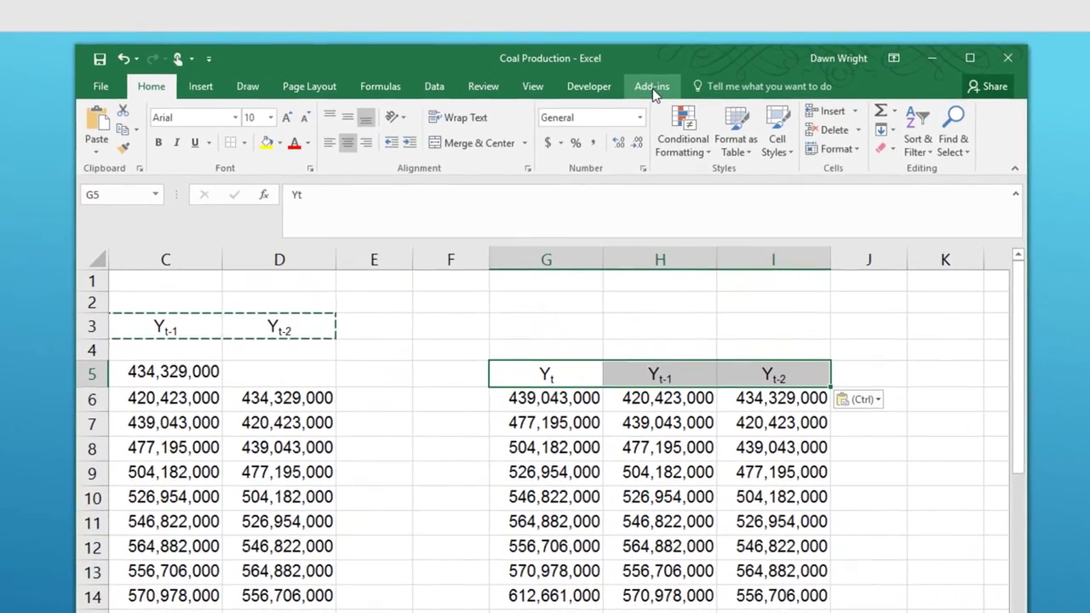
Step: Launch PHStat's Regression > Multiple Regression from the Add-ins tab
left_click(619, 61)
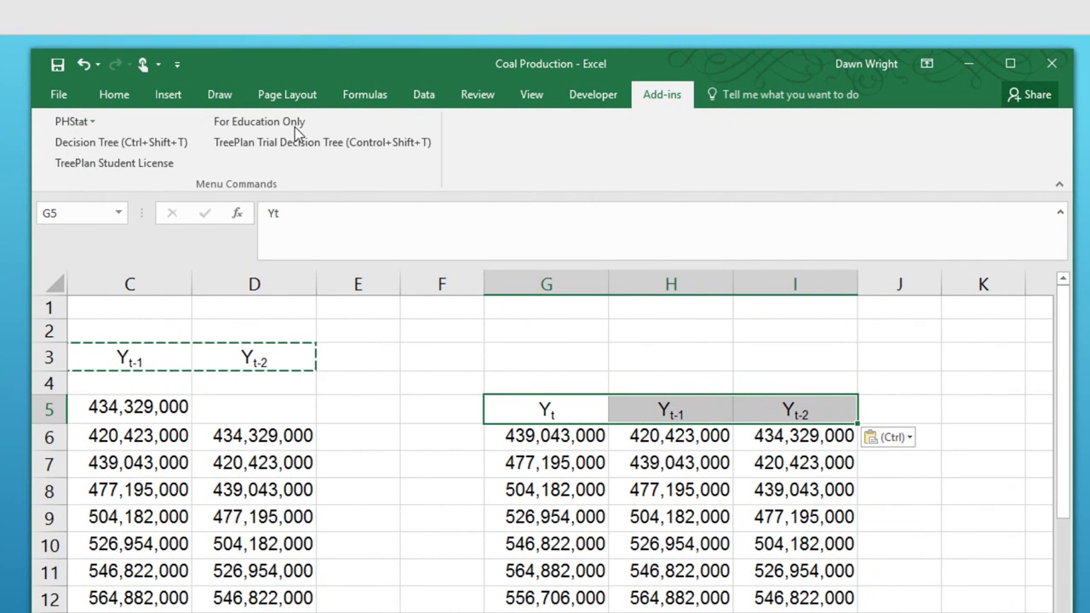
left_click(99, 125)
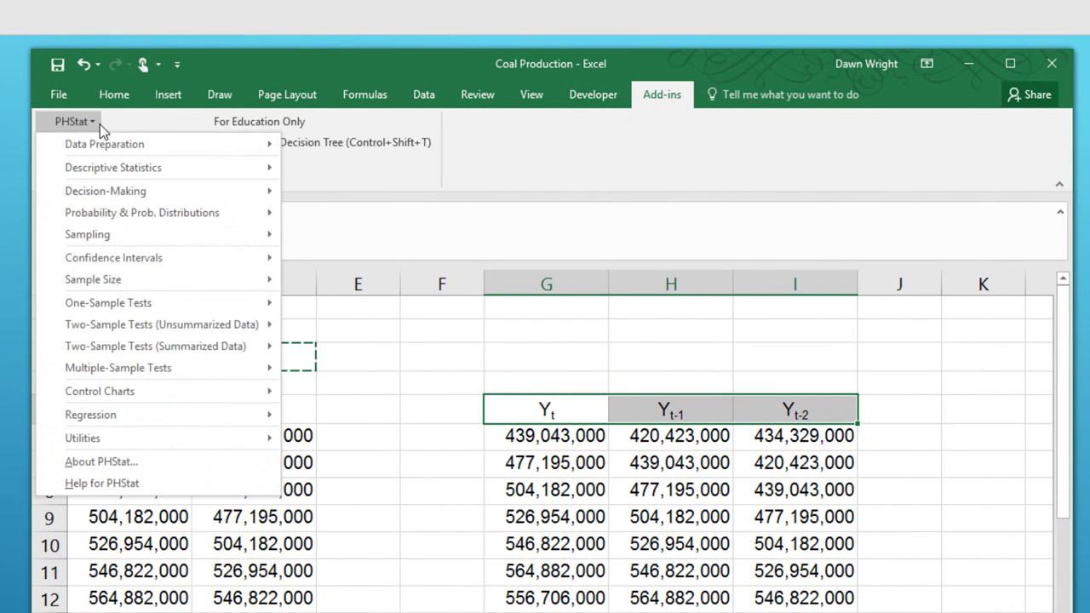
mouse_move(157, 414)
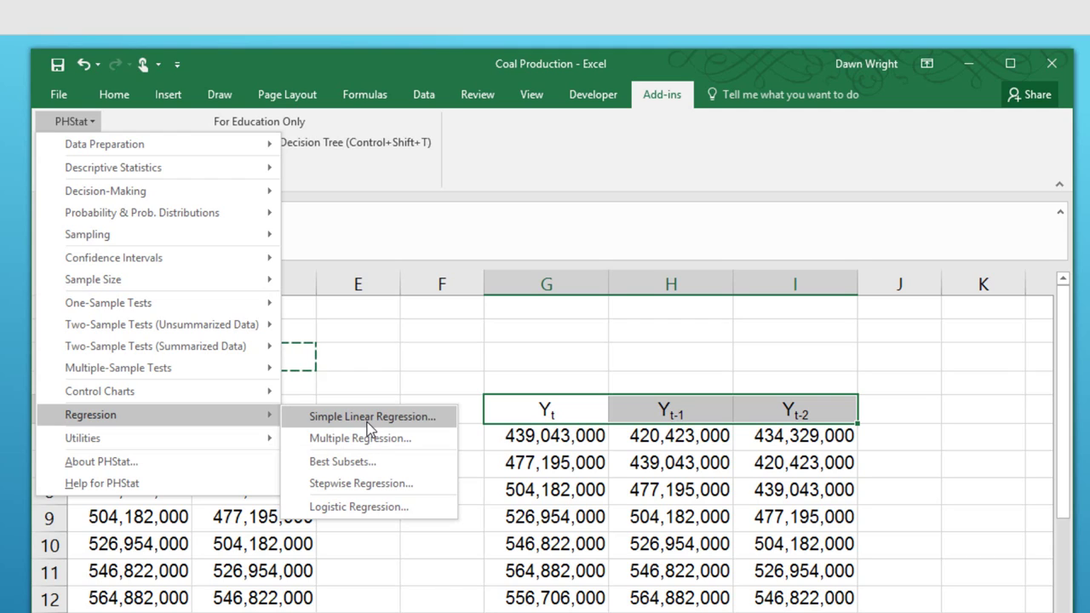
left_click(360, 438)
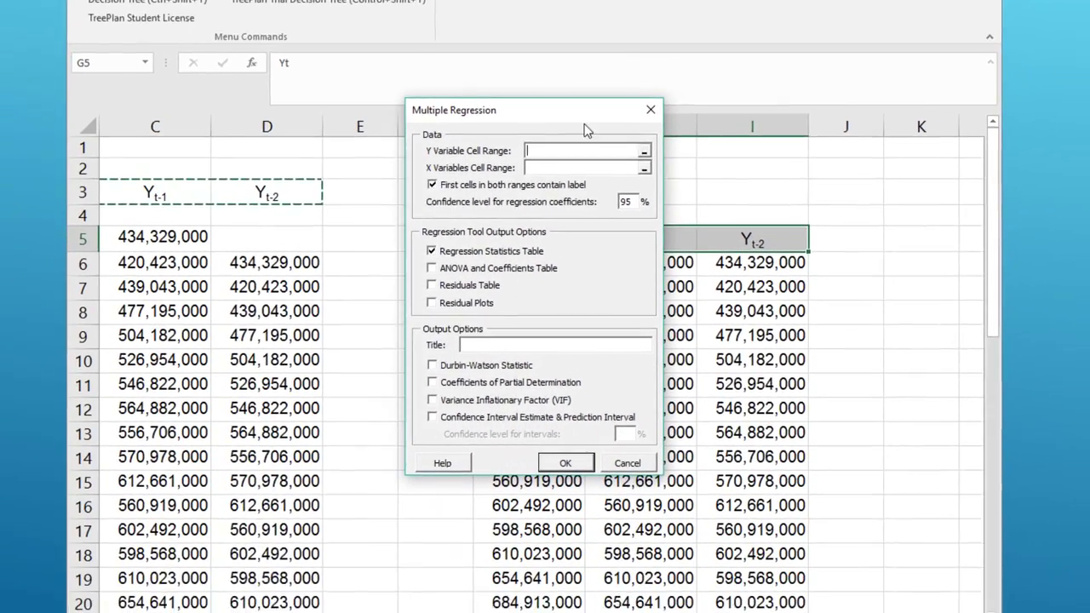
Step: Set the Y Variable Cell Range to the Yt column, G5:G51
left_click_drag(586, 213, 1032, 252)
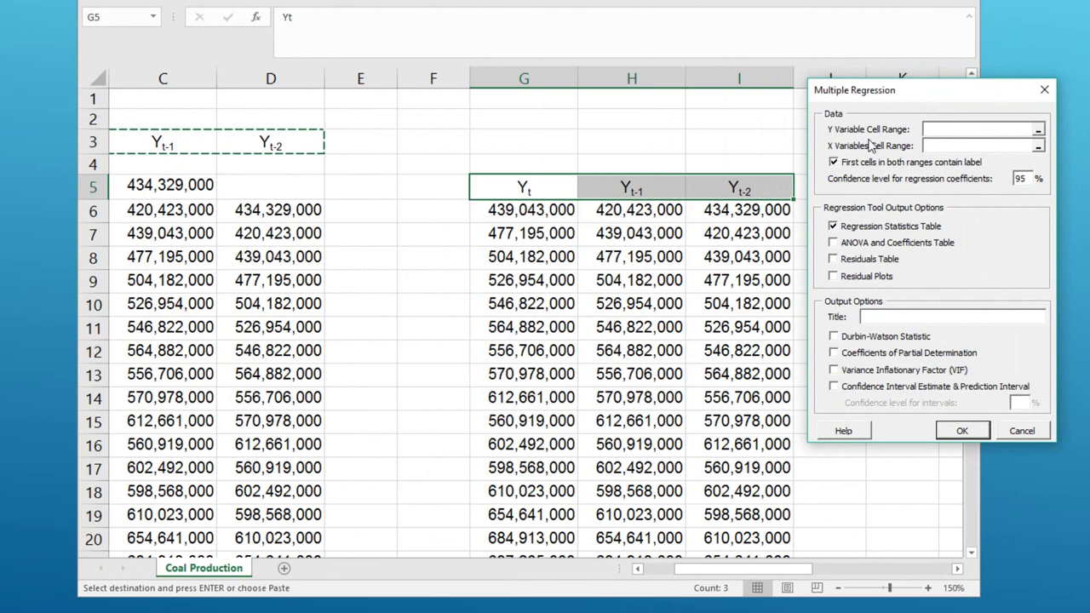
left_click(1038, 130)
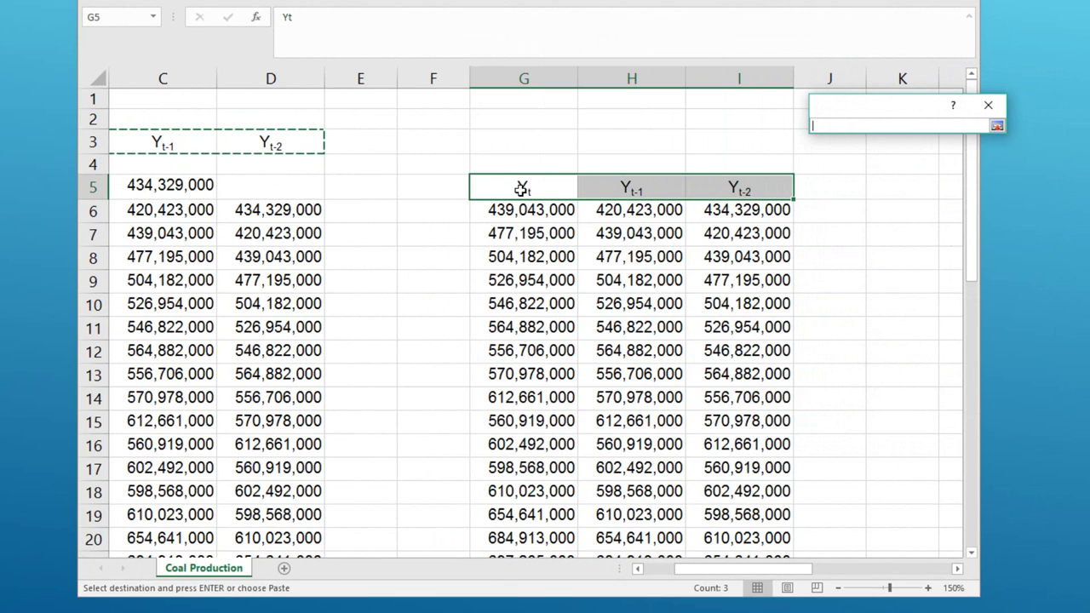
left_click_drag(521, 188, 517, 213)
left_click_drag(509, 397, 524, 525)
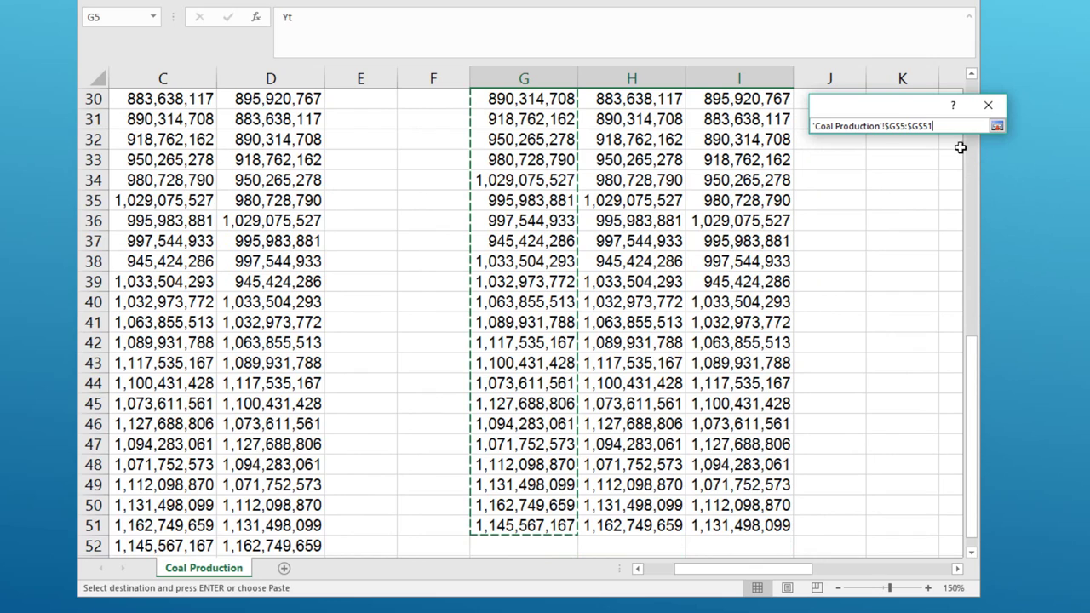
left_click(997, 126)
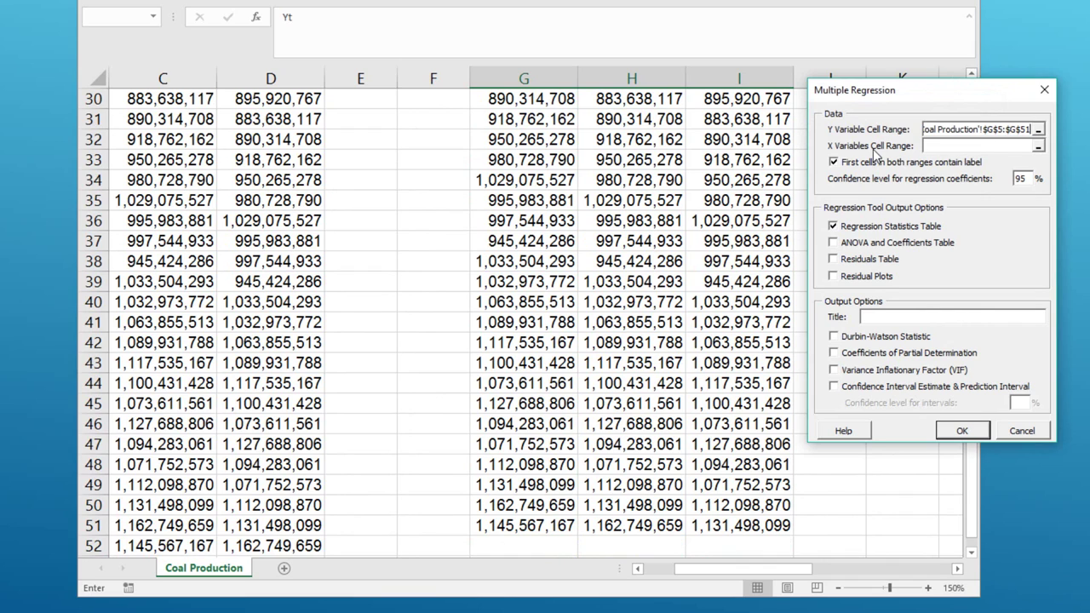
Step: Set the X Variables Cell Range to the Yt-1 and Yt-2 columns, H5:I51
left_click(1038, 147)
scroll(851, 200, "up", 10)
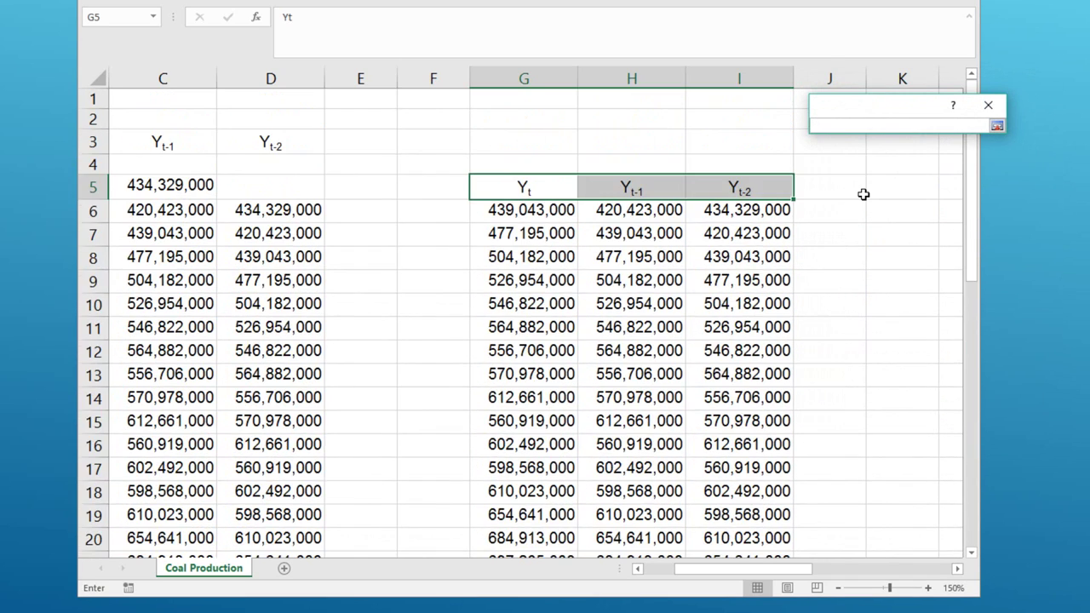
left_click(624, 186)
left_click_drag(624, 186, 737, 523)
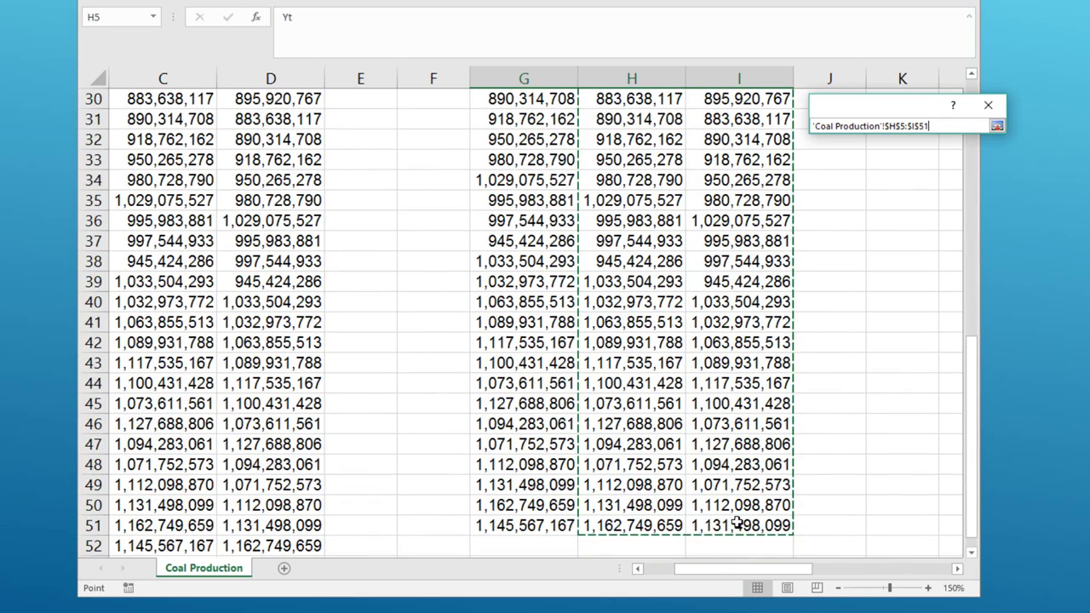
left_click(997, 126)
left_click_drag(914, 94, 424, 16)
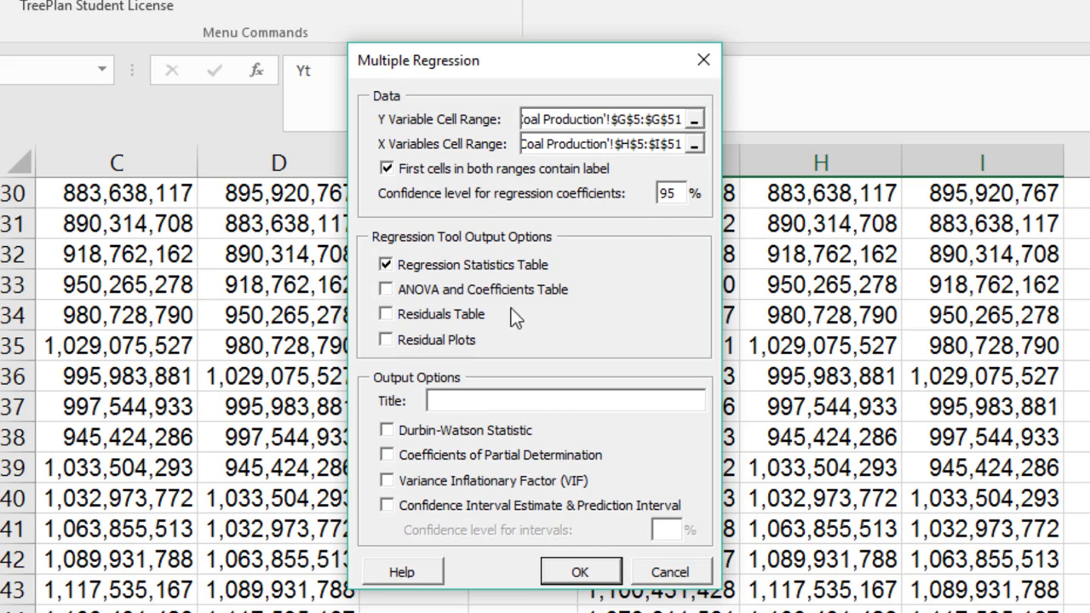
Step: Check ANOVA and Coefficients Table and enter the output title '2nd Order'
left_click(385, 291)
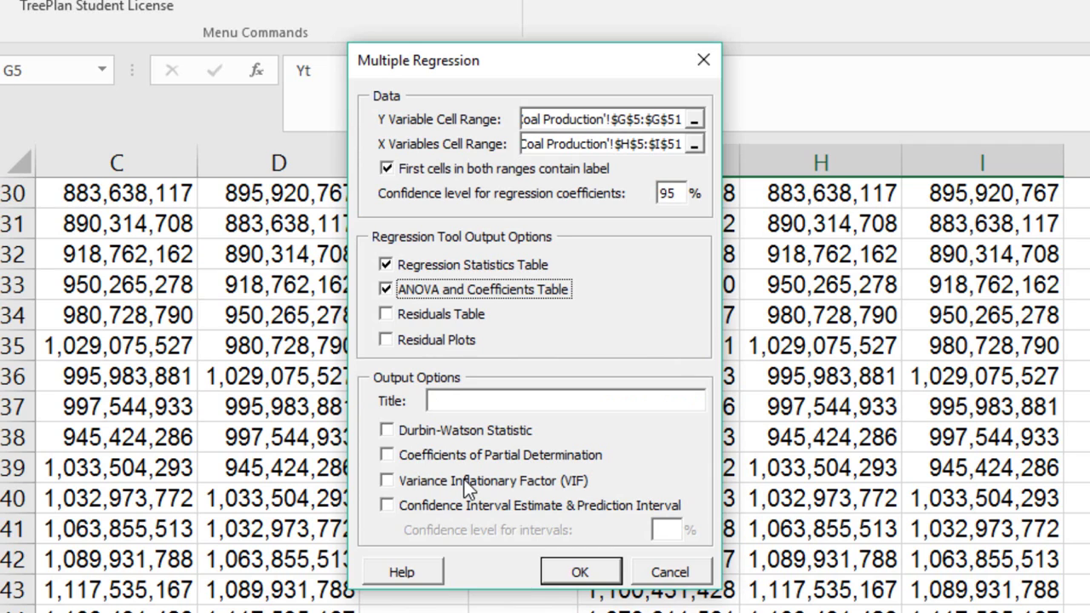
left_click(475, 402)
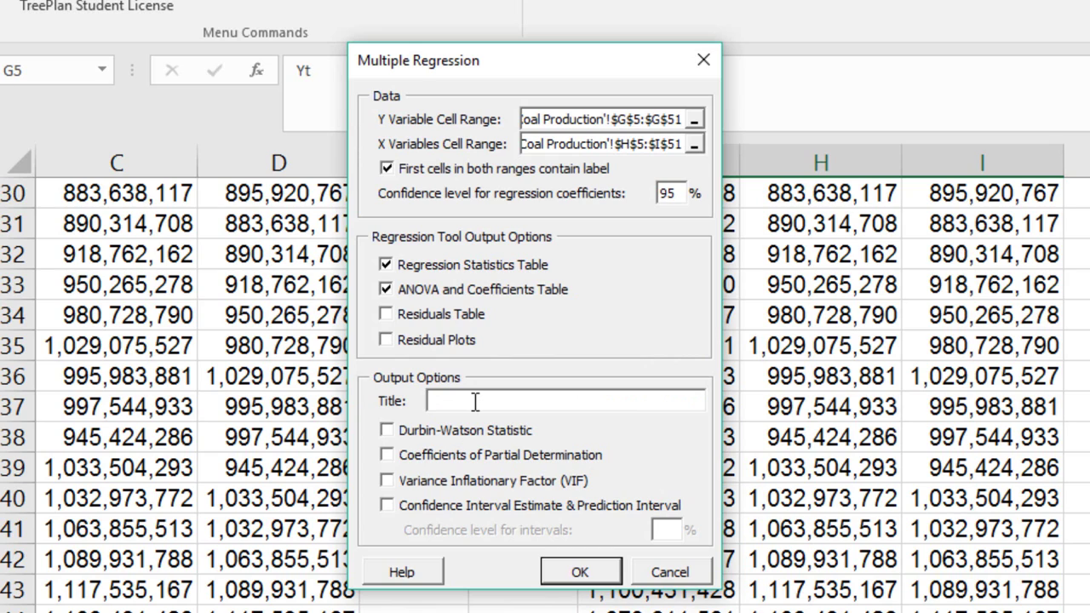
type("2nd Order")
Step: Confirm the Multiple Regression dialog with OK to generate the output
left_click(584, 573)
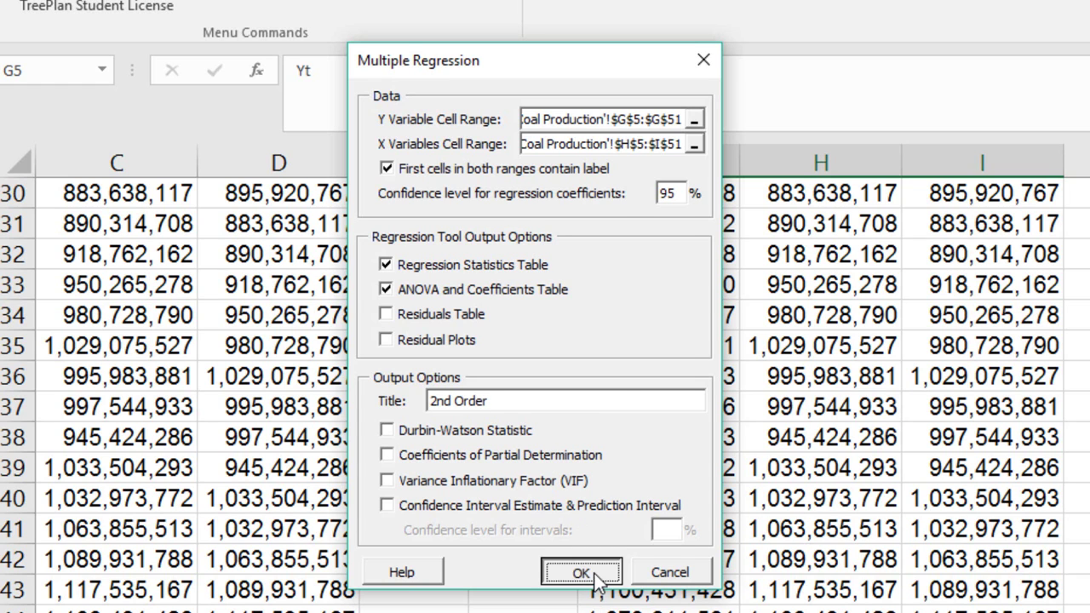